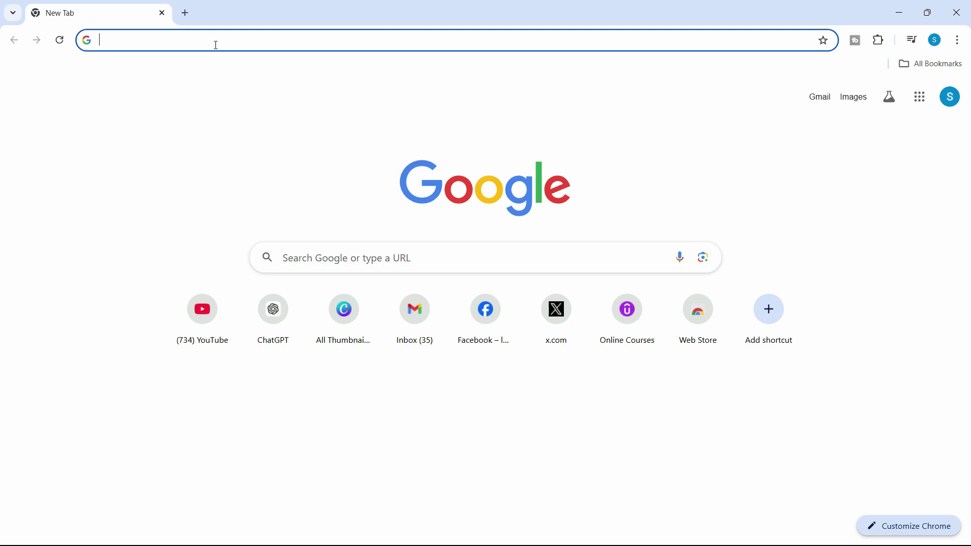
type("telgrsm")
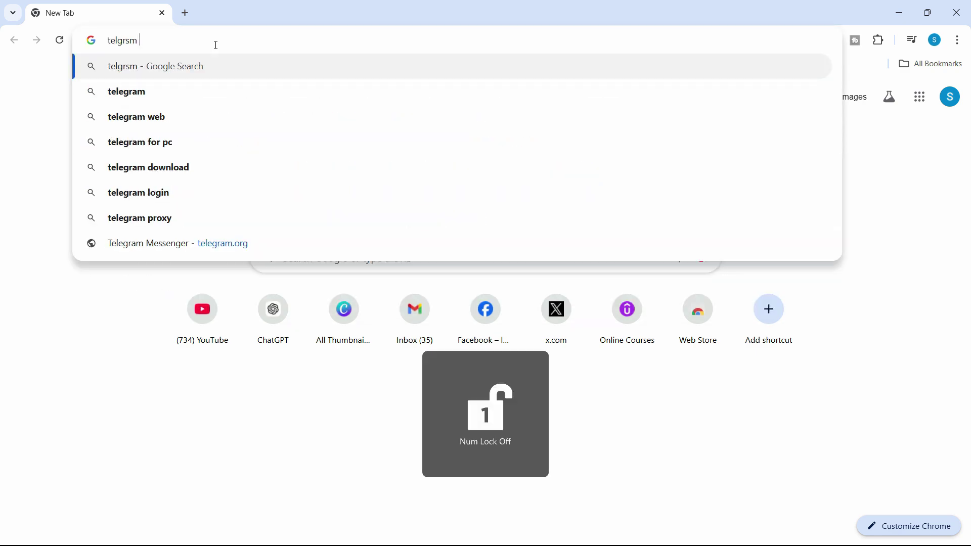
Pick the 'telegram web' suggestion from the address bar and search Google for it
key("Down")
key("Down")
key("Return")
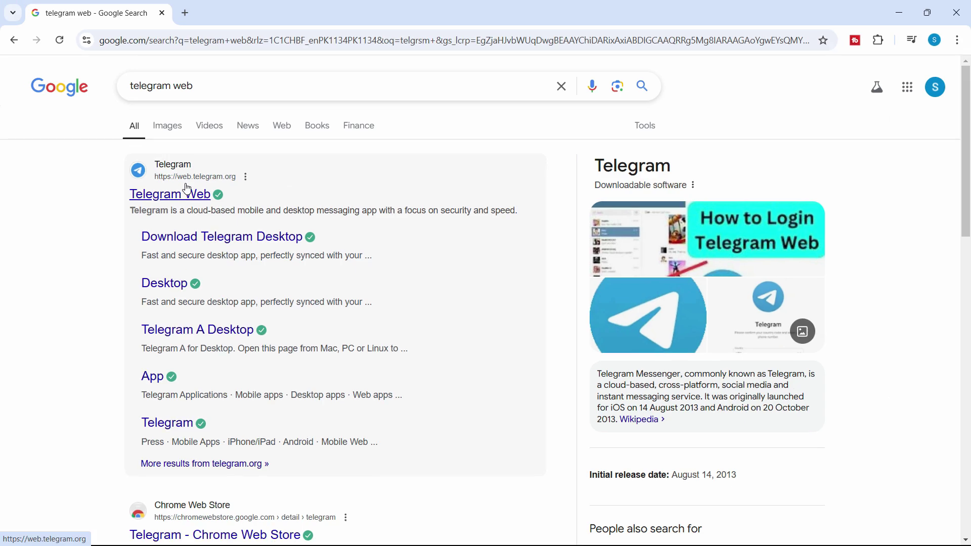
Go to web.telegram.org from the Google results, then open the phone app's side drawer
left_click(170, 195)
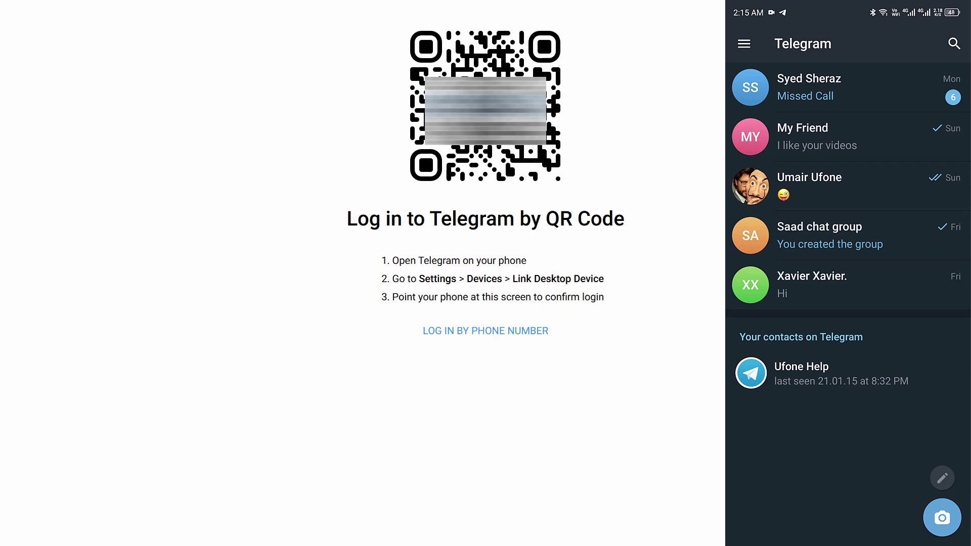
left_click(744, 43)
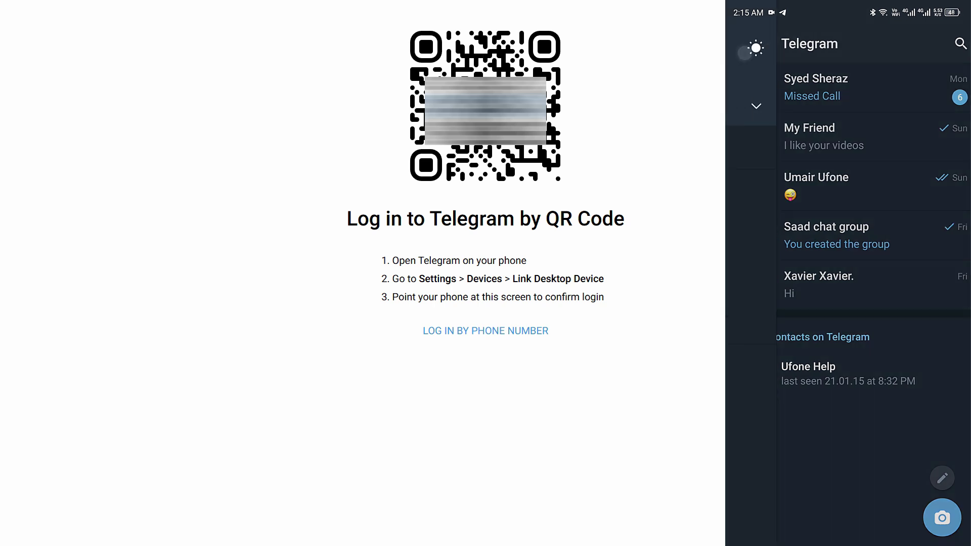
On the phone, go to Settings > Devices and start scanning the desktop login QR code
left_click(796, 227)
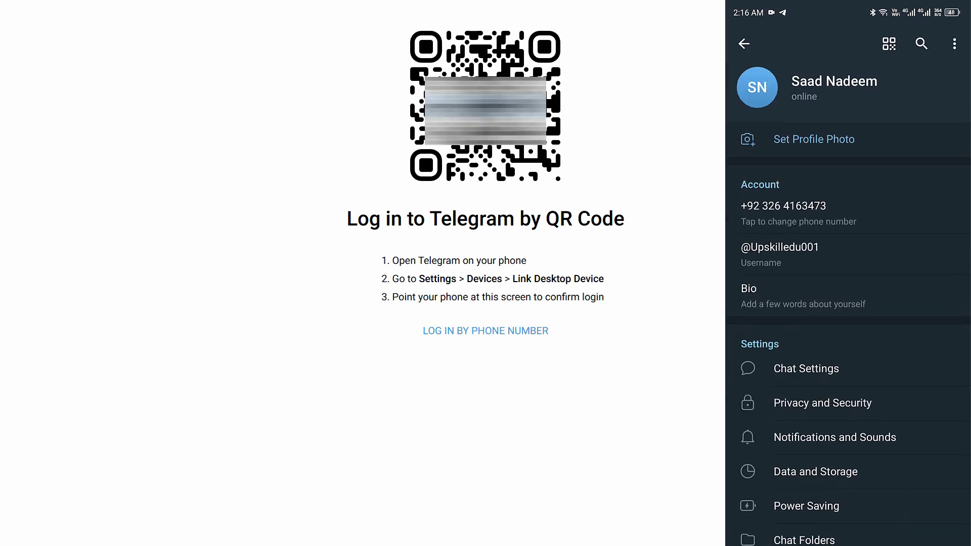
left_click_drag(916, 460, 923, 331)
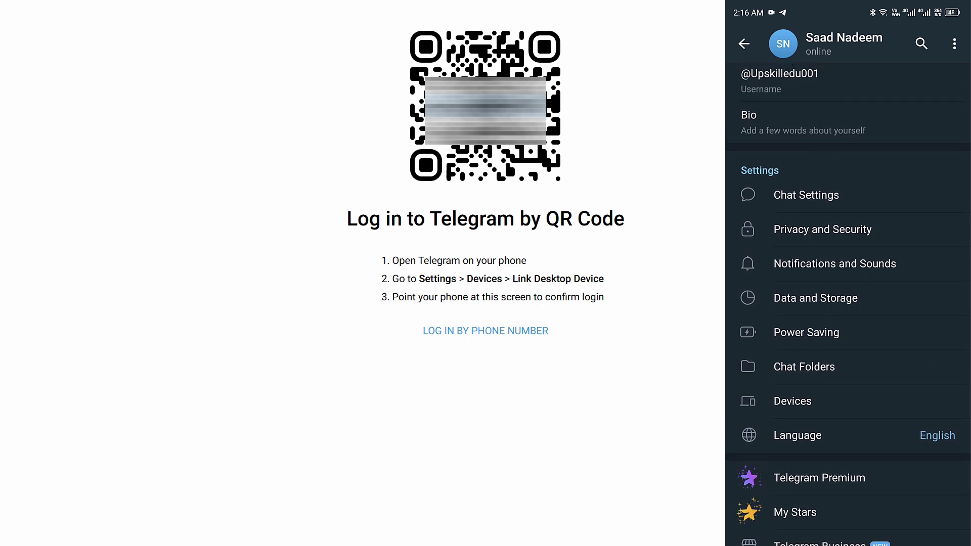
left_click(813, 403)
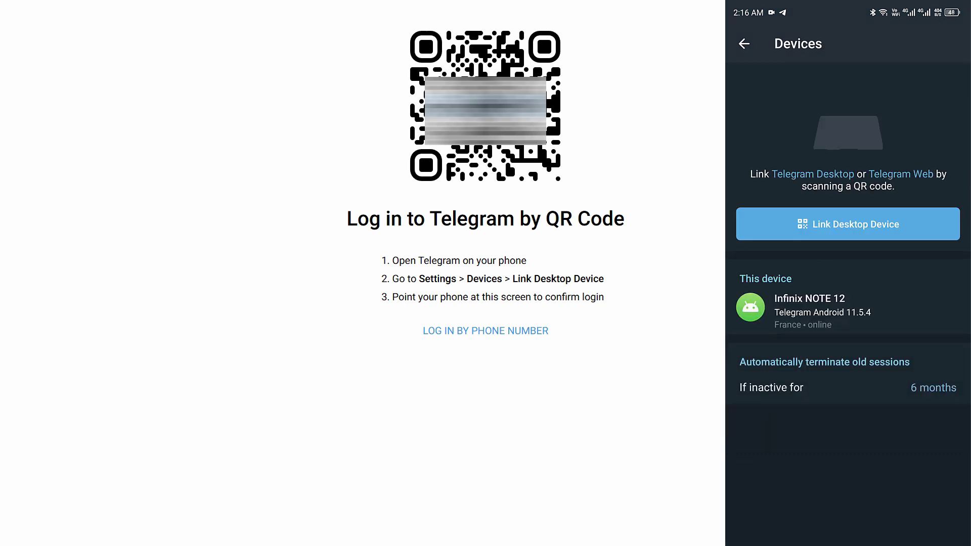
left_click(847, 224)
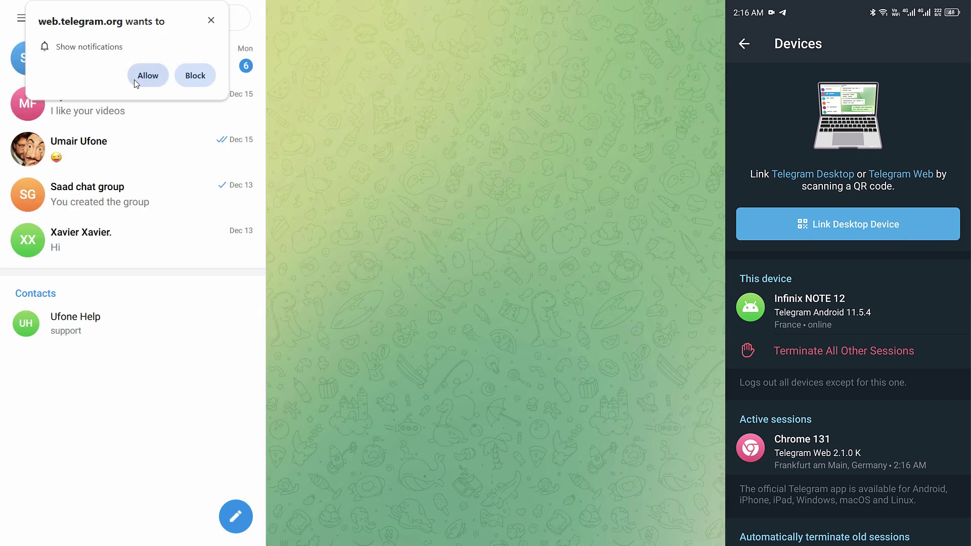
Allow Telegram Web's browser notification request after the QR login completes
left_click(144, 75)
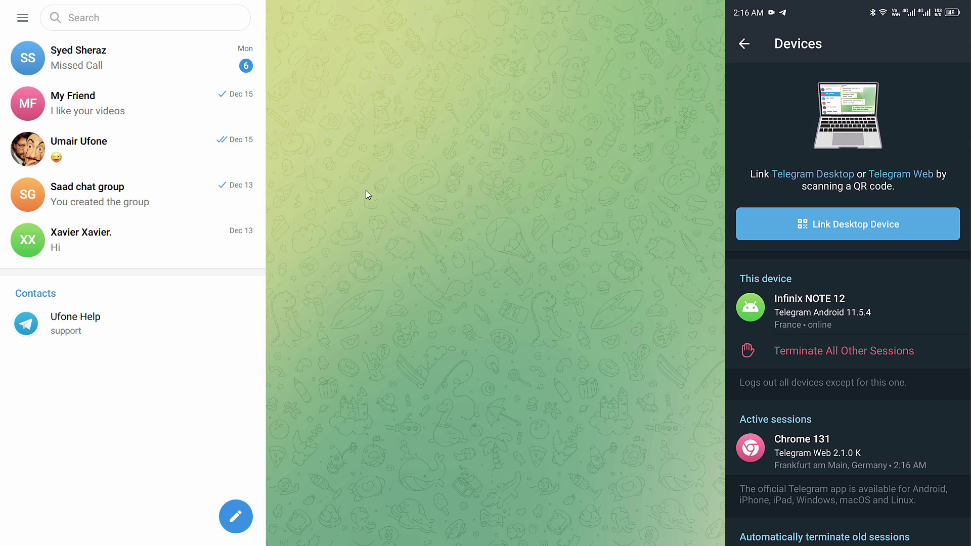
Exit full screen, switch Dark Mode on then off from the main menu, and close the menu
key("F11")
left_click(23, 71)
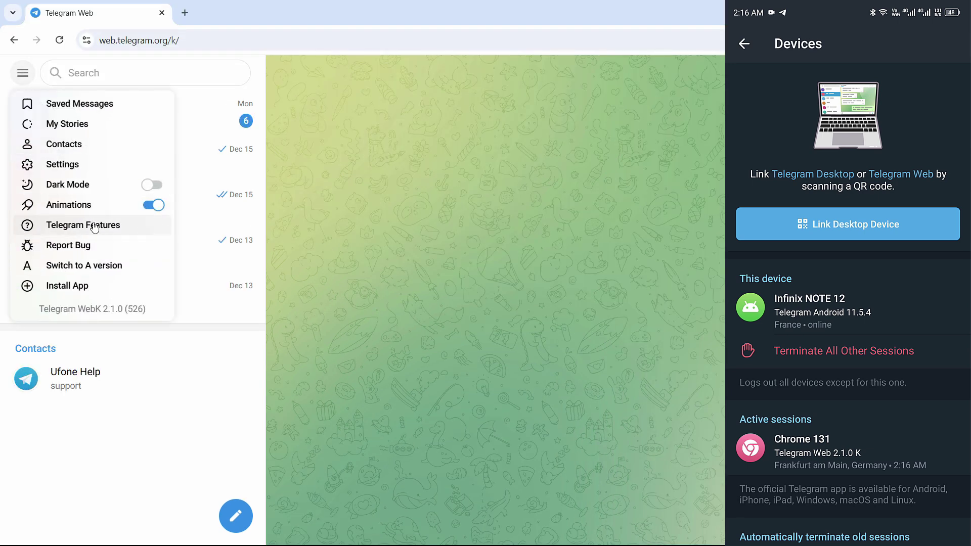
left_click(153, 184)
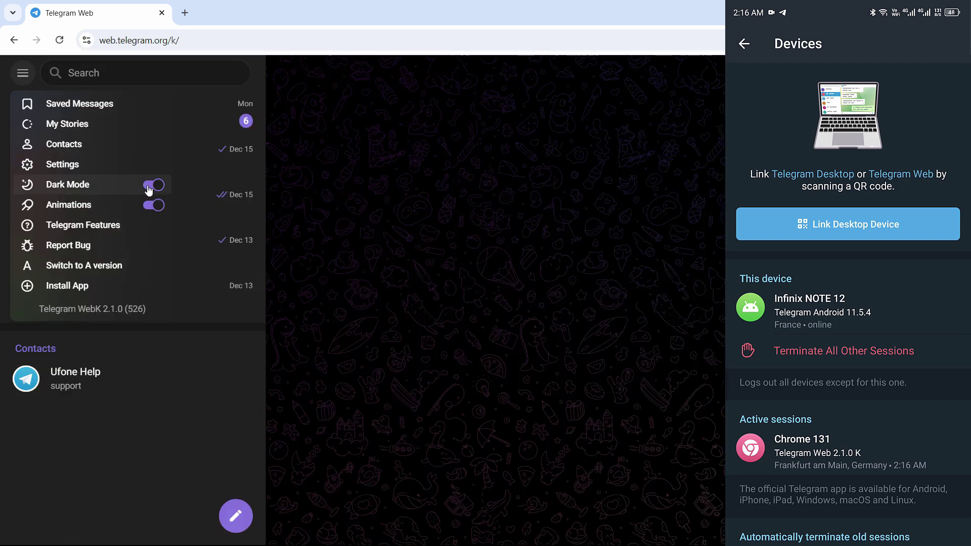
left_click(147, 188)
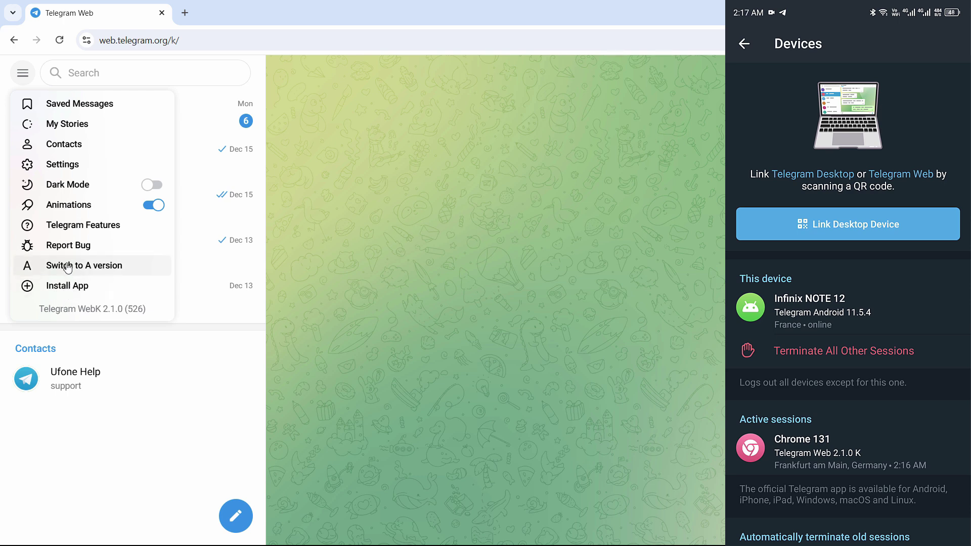
left_click(260, 73)
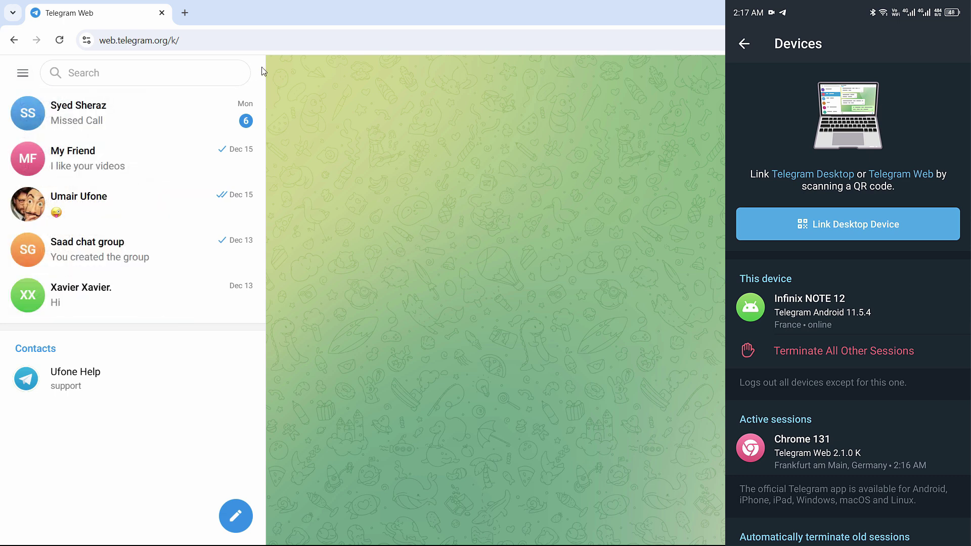